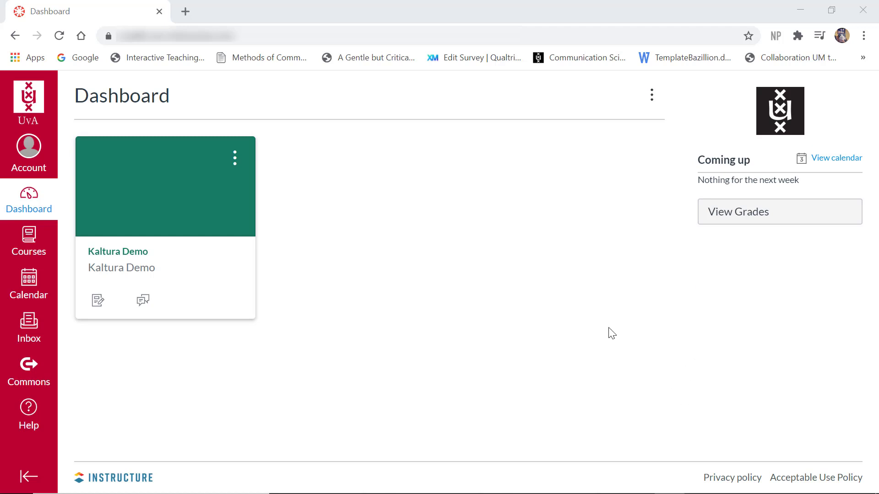
- Open the account's My Media library and start adding a new Express Capture recording
{"action": "left_click", "coordinate": [27, 160]}
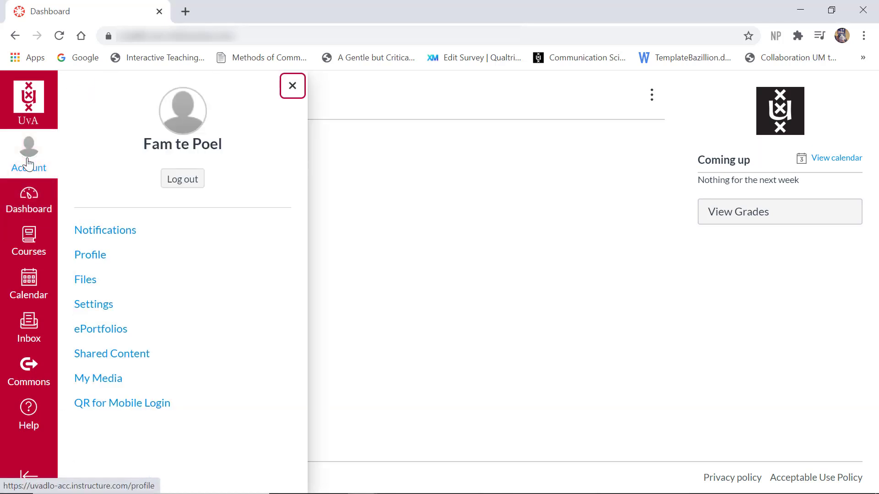
{"action": "left_click", "coordinate": [111, 384]}
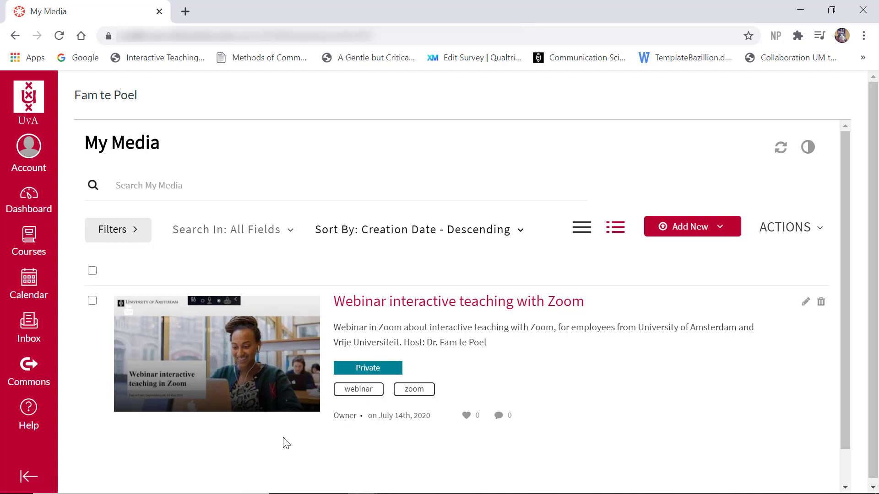
{"action": "left_click", "coordinate": [720, 231]}
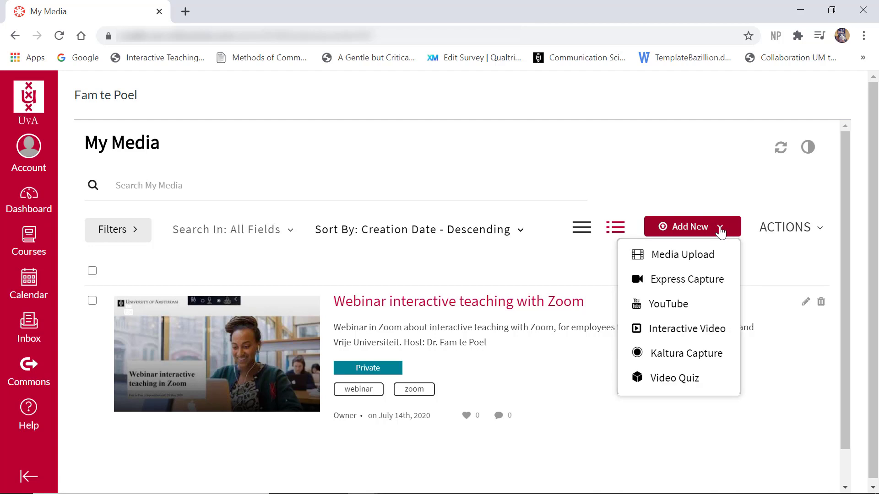
{"action": "left_click", "coordinate": [711, 289]}
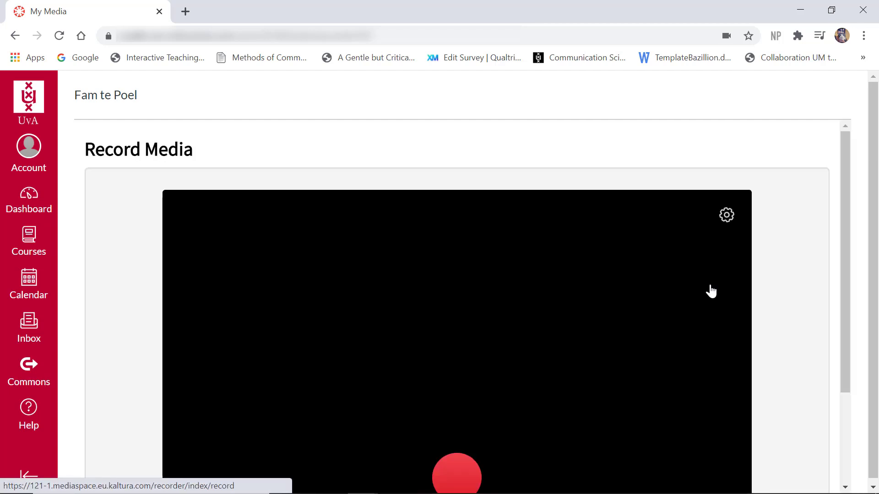
- Record a webcam video of about 35 seconds and accept the recording for upload
{"action": "scroll", "coordinate": [776, 315], "scroll_direction": "down", "scroll_amount": 2}
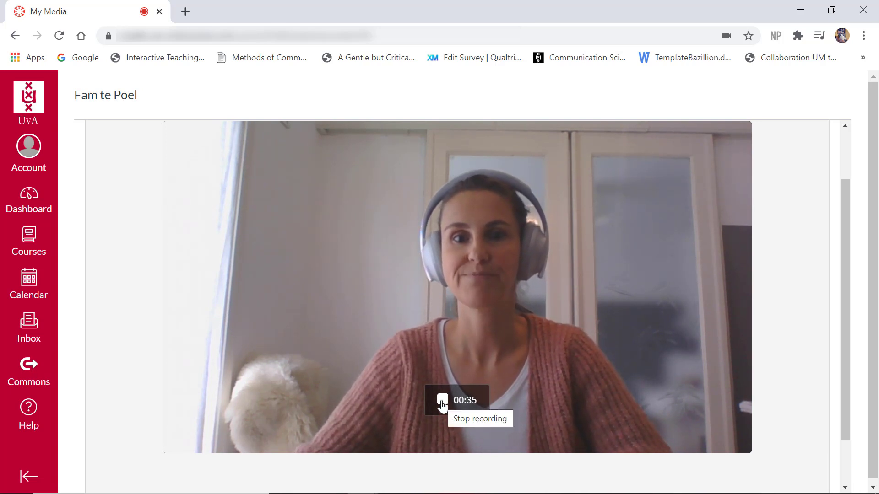
{"action": "left_click", "coordinate": [442, 405]}
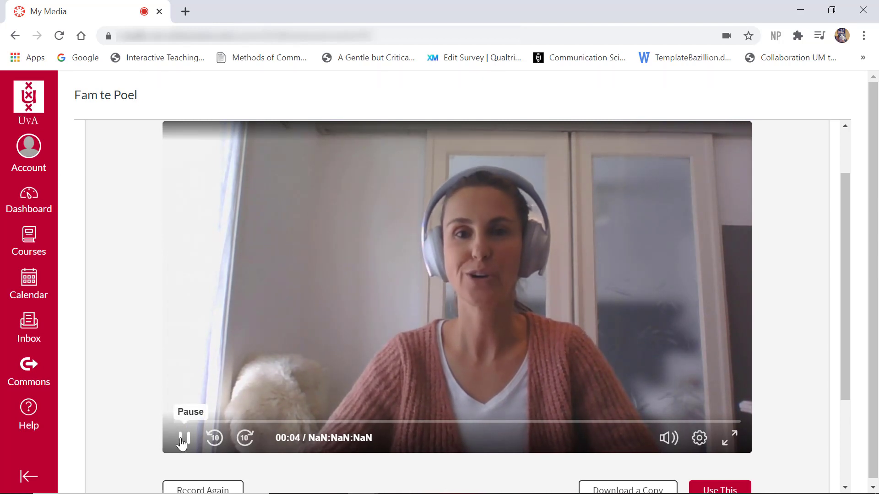
{"action": "left_click", "coordinate": [183, 441]}
{"action": "scroll", "coordinate": [465, 369], "scroll_direction": "down", "scroll_amount": 3}
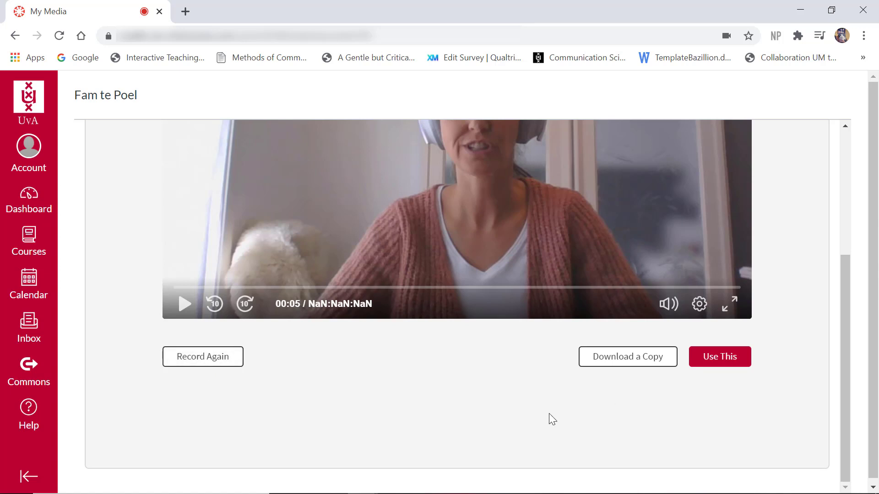
{"action": "scroll", "coordinate": [549, 415], "scroll_direction": "up", "scroll_amount": 2}
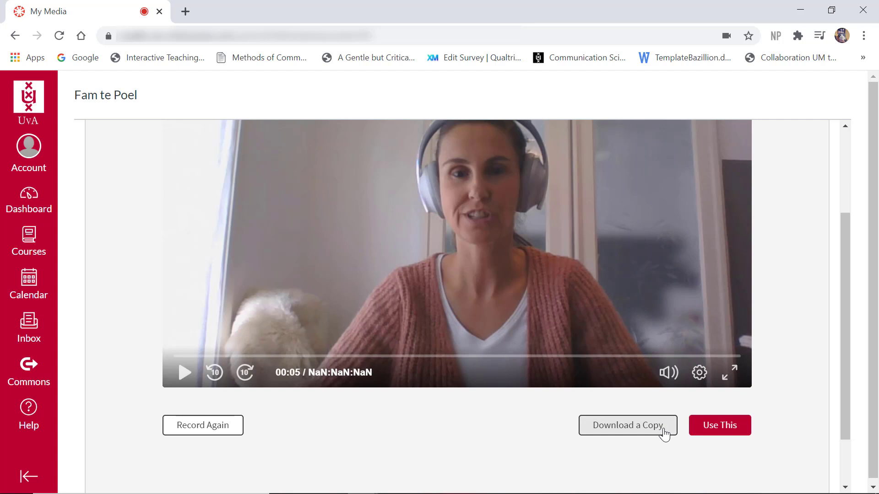
{"action": "left_click", "coordinate": [723, 432]}
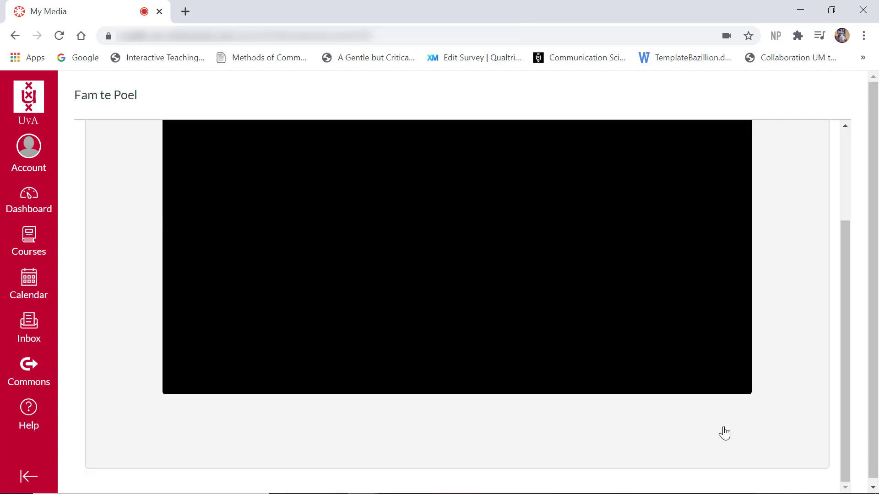
- Replace the uploaded recording's default name with "start of week 3 video message"
{"action": "scroll", "coordinate": [724, 431], "scroll_direction": "down", "scroll_amount": 2}
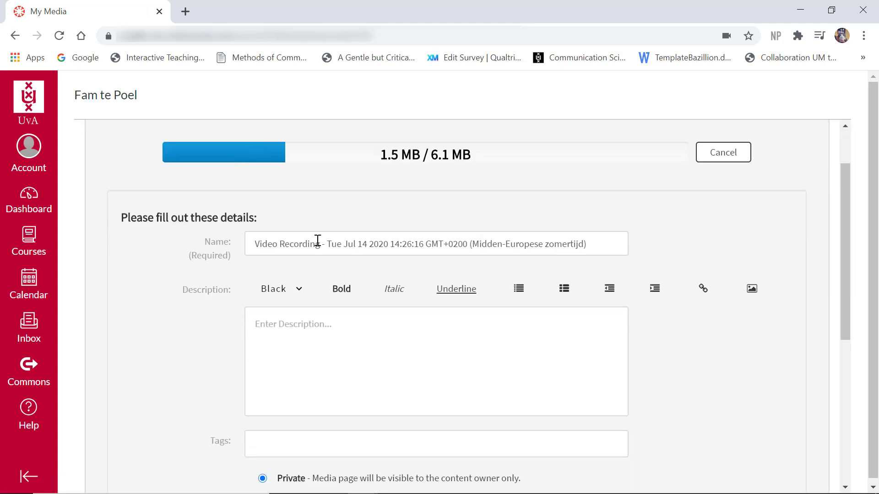
{"action": "left_click_drag", "start_coordinate": [253, 247], "coordinate": [685, 245]}
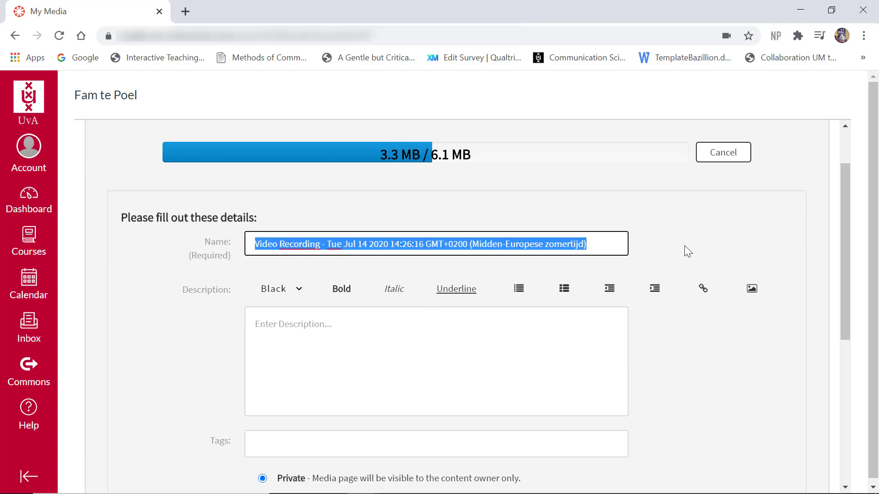
{"action": "type", "text": "start o"}
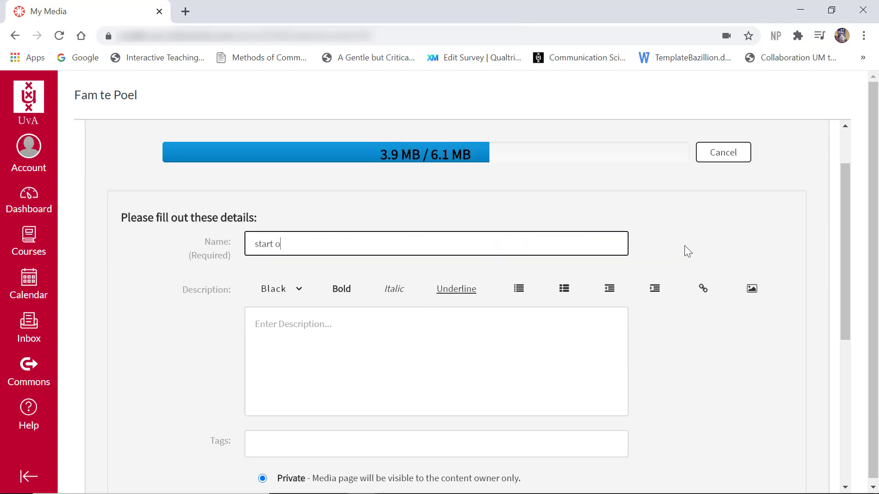
{"action": "type", "text": " week 3 v"}
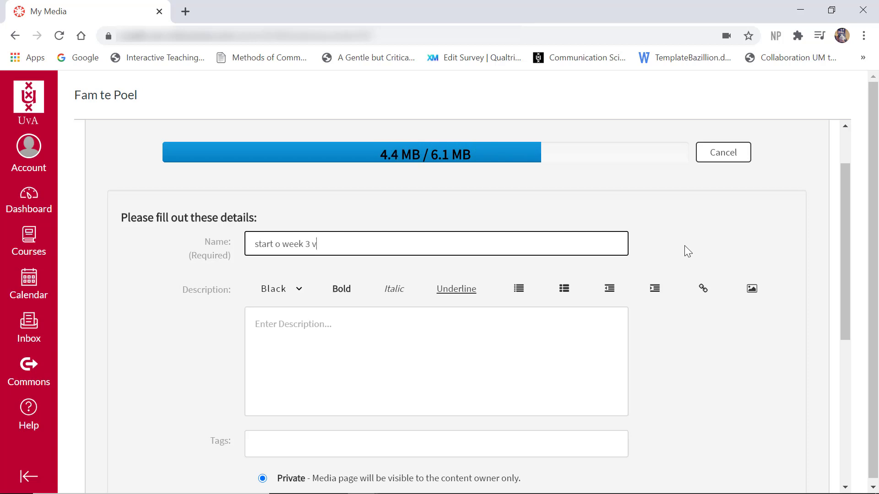
{"action": "type", "text": "ideo message"}
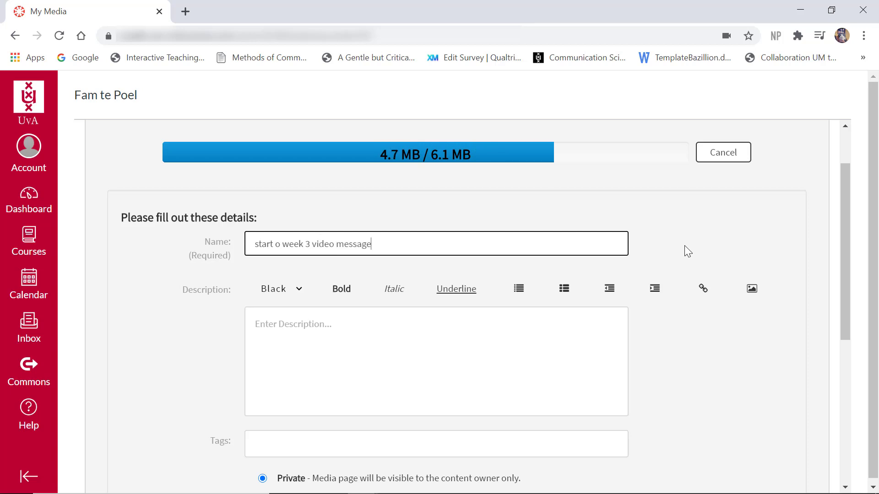
{"action": "left_click", "coordinate": [282, 244]}
{"action": "type", "text": "f"}
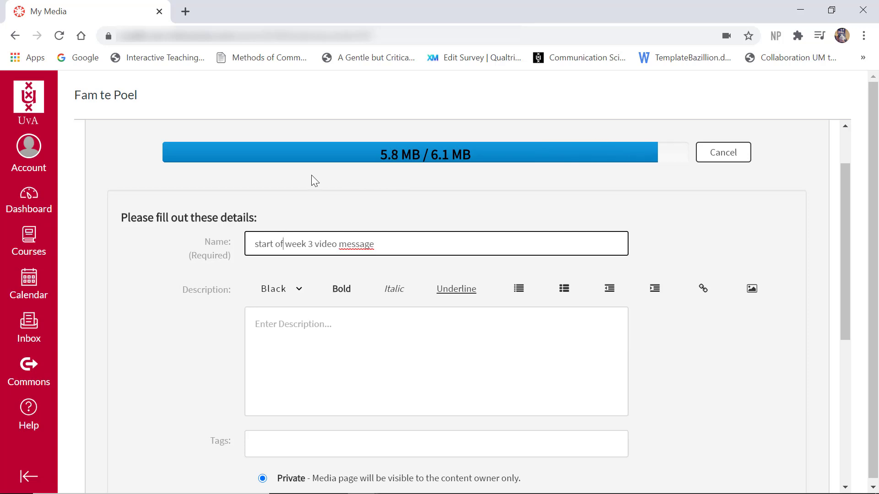
- Enter the description "in this video I introduce the topic of week 3" for the recording
{"action": "left_click", "coordinate": [374, 323]}
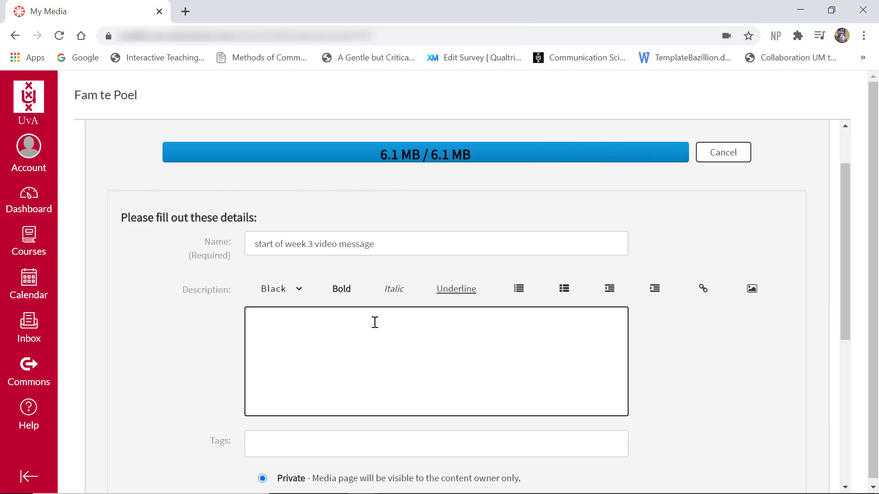
{"action": "type", "text": "in this vi"}
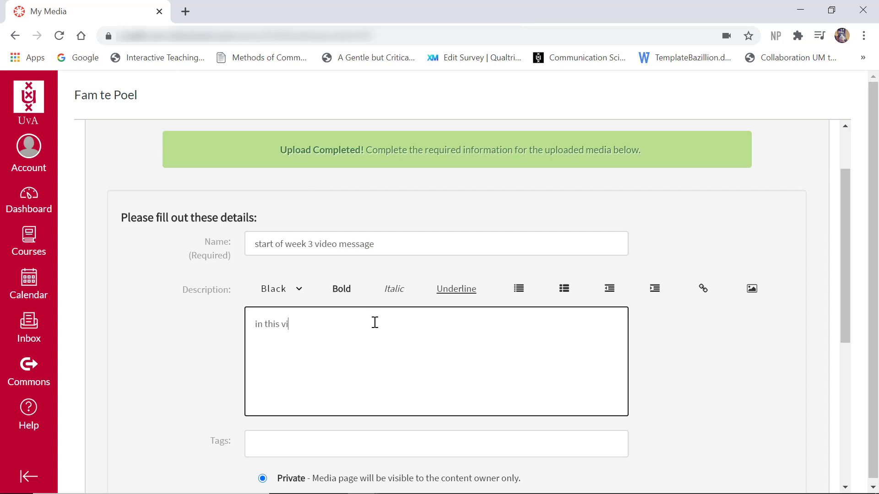
{"action": "type", "text": "deo I iontroduce the "}
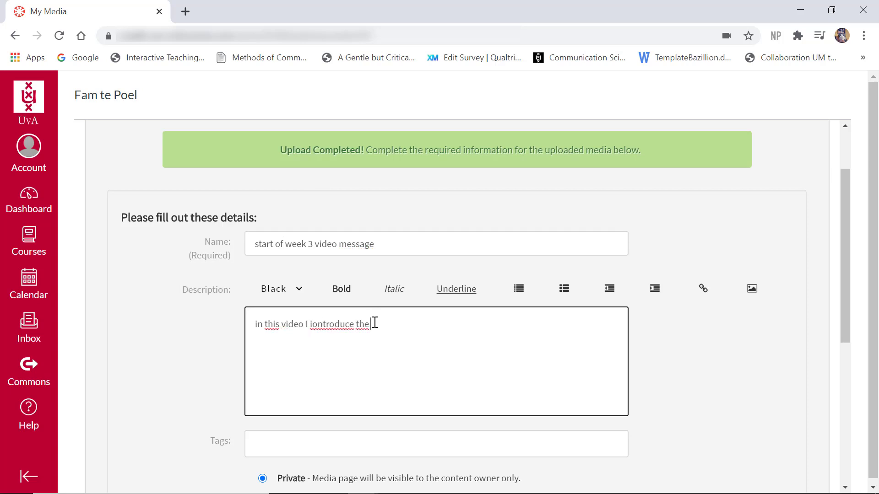
{"action": "type", "text": "topic of week 3"}
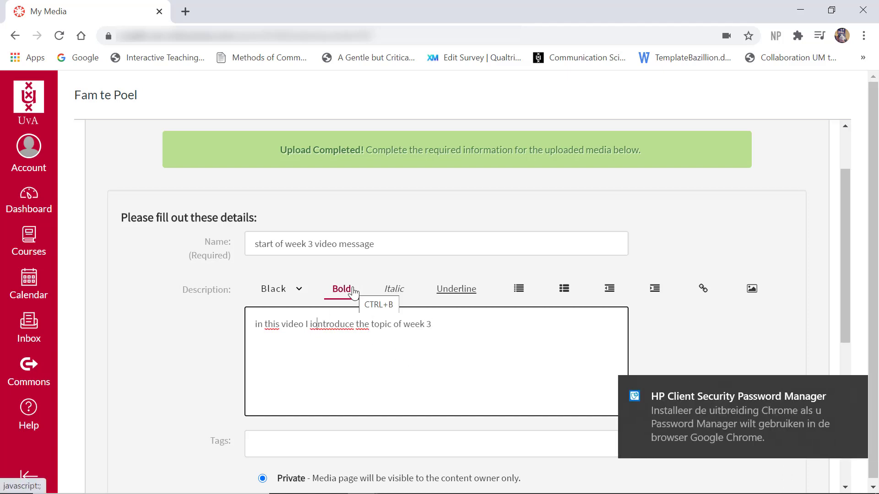
- Add the new tags "theory" and "week message" to the recording and save its details
{"action": "scroll", "coordinate": [361, 294], "scroll_direction": "down", "scroll_amount": 4}
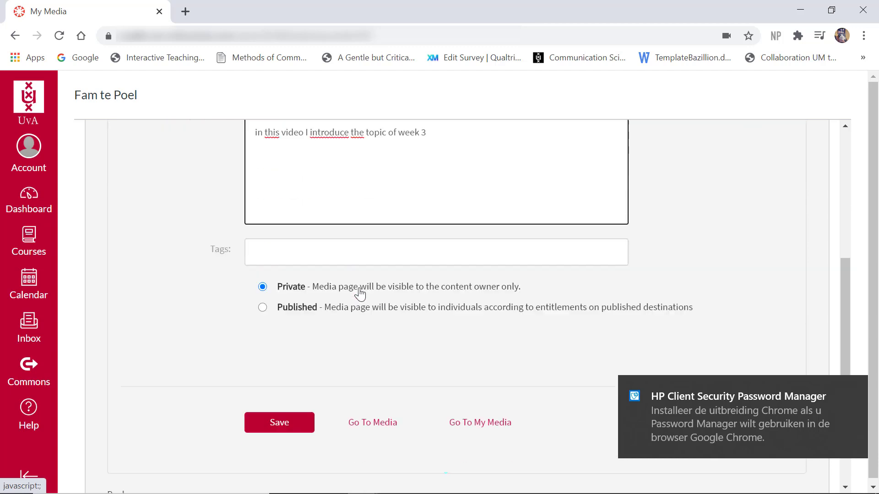
{"action": "left_click", "coordinate": [322, 245]}
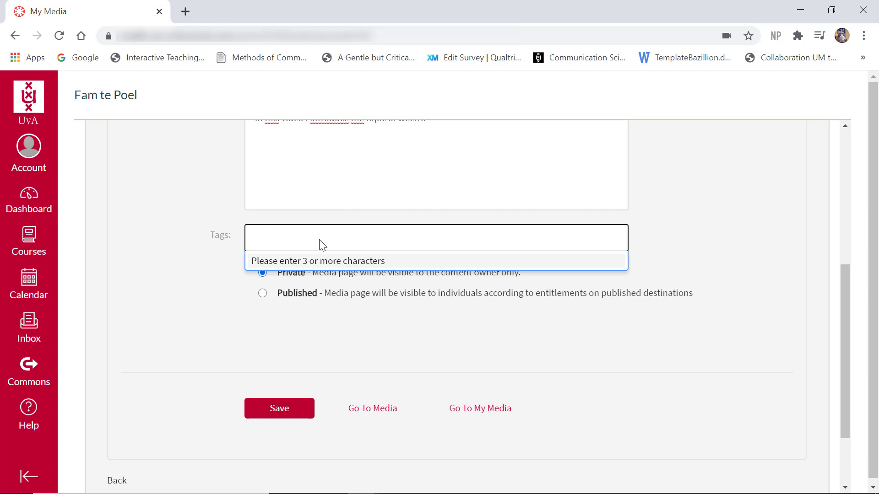
{"action": "type", "text": "theory"}
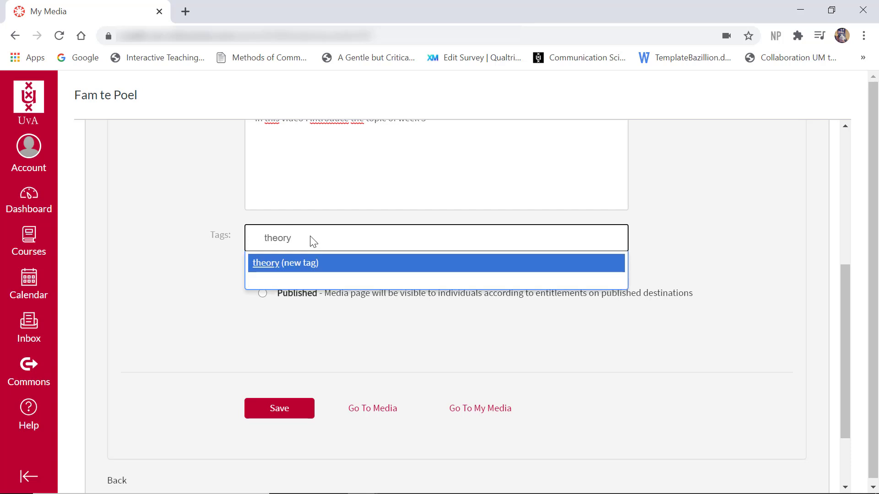
{"action": "key", "text": "Return"}
{"action": "type", "text": "w"}
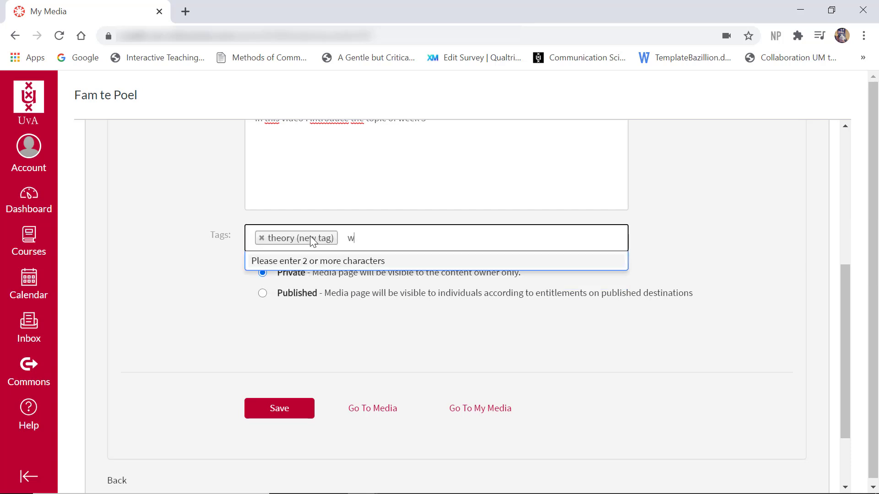
{"action": "type", "text": "eek message"}
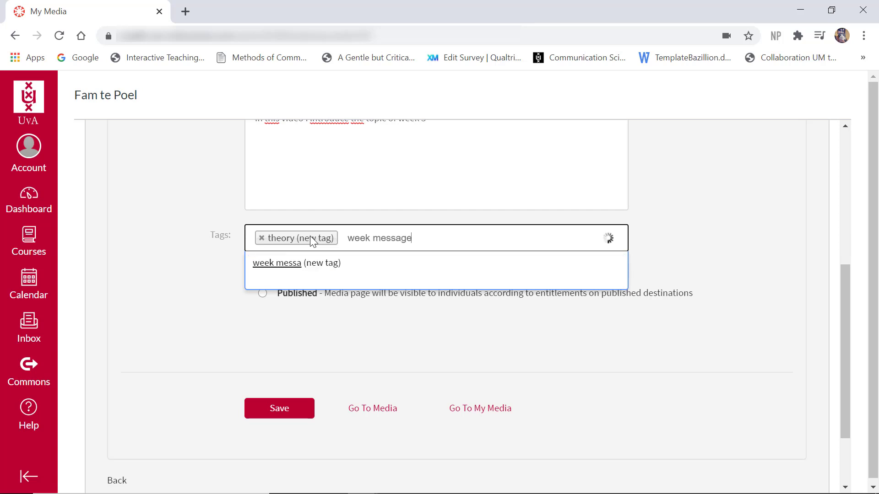
{"action": "key", "text": "Return"}
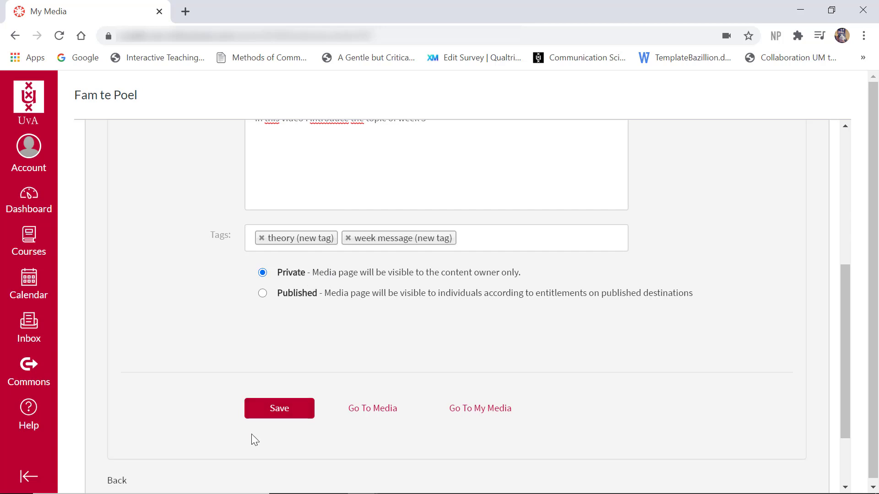
{"action": "scroll", "coordinate": [274, 412], "scroll_direction": "down", "scroll_amount": 1}
{"action": "left_click", "coordinate": [284, 365]}
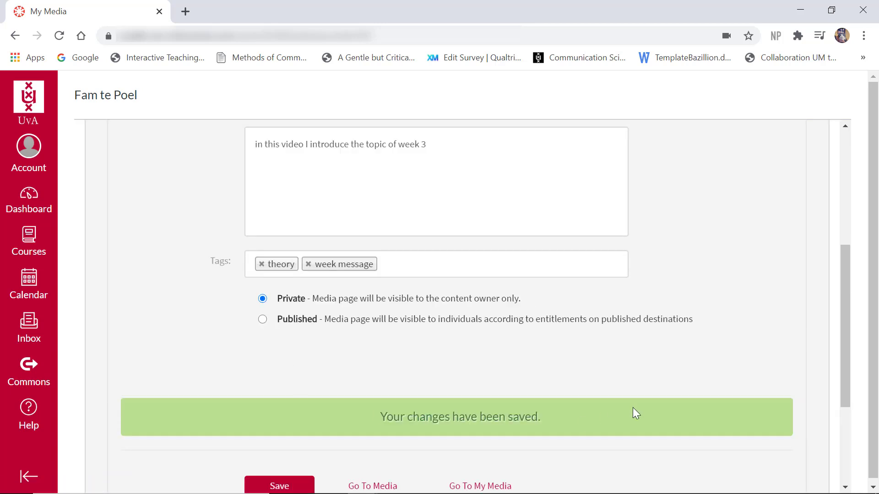
- Return to the My Media list and open "start of week 3 video message" for editing to review its details
{"action": "scroll", "coordinate": [632, 408], "scroll_direction": "up", "scroll_amount": 5}
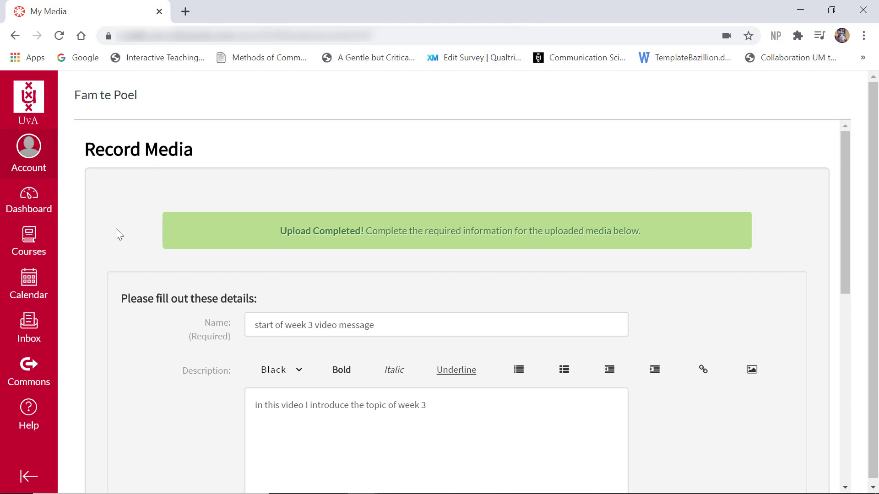
{"action": "scroll", "coordinate": [116, 229], "scroll_direction": "down", "scroll_amount": 10}
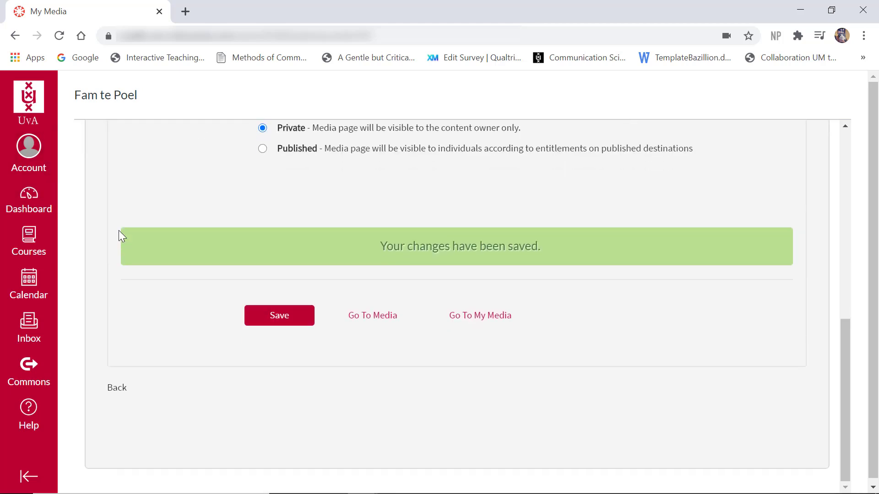
{"action": "left_click", "coordinate": [476, 321]}
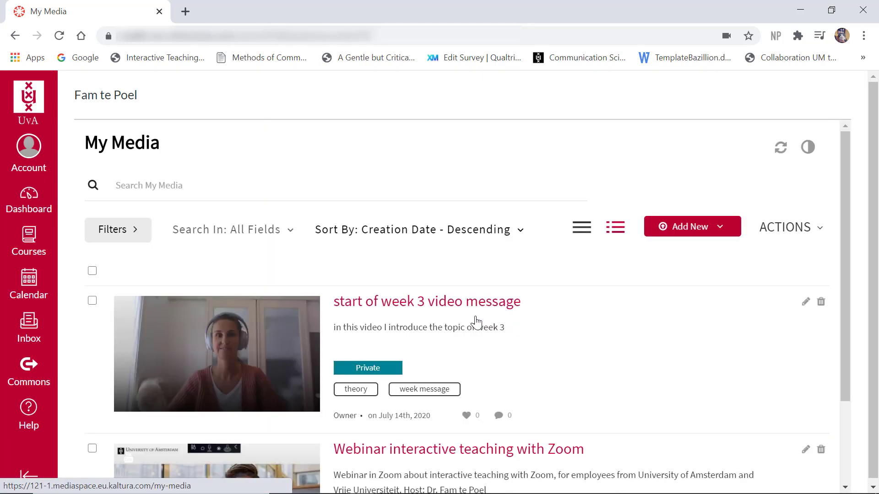
{"action": "scroll", "coordinate": [474, 320], "scroll_direction": "down", "scroll_amount": 2}
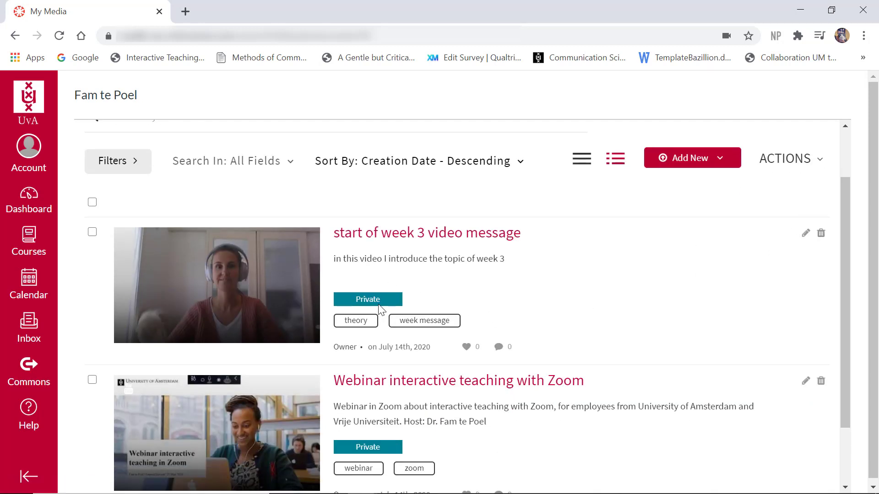
{"action": "left_click", "coordinate": [805, 235]}
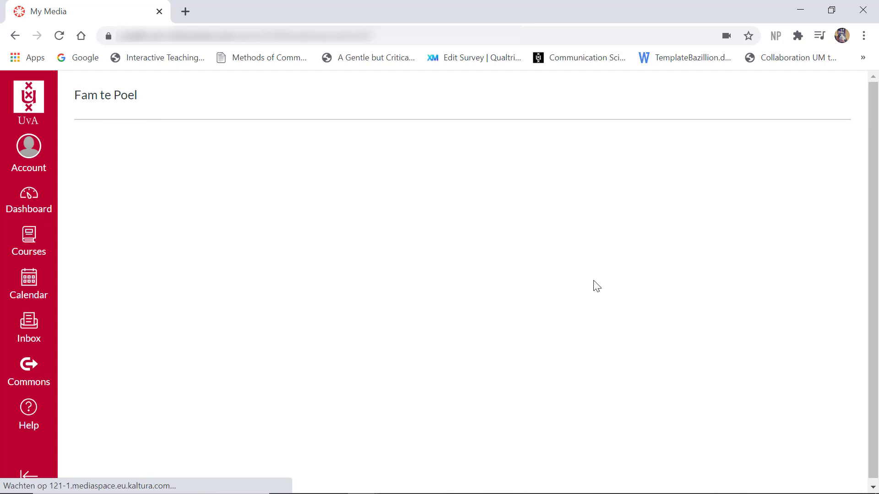
{"action": "scroll", "coordinate": [578, 293], "scroll_direction": "down", "scroll_amount": 7}
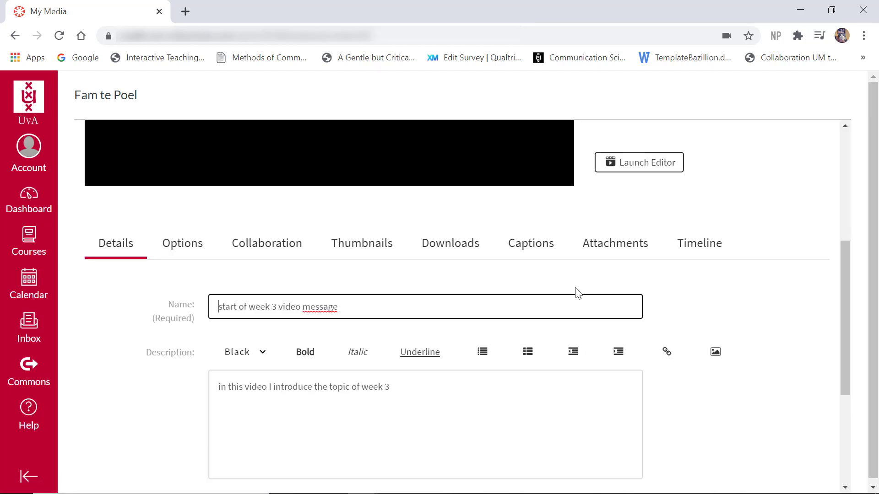
{"action": "scroll", "coordinate": [578, 293], "scroll_direction": "down", "scroll_amount": 2}
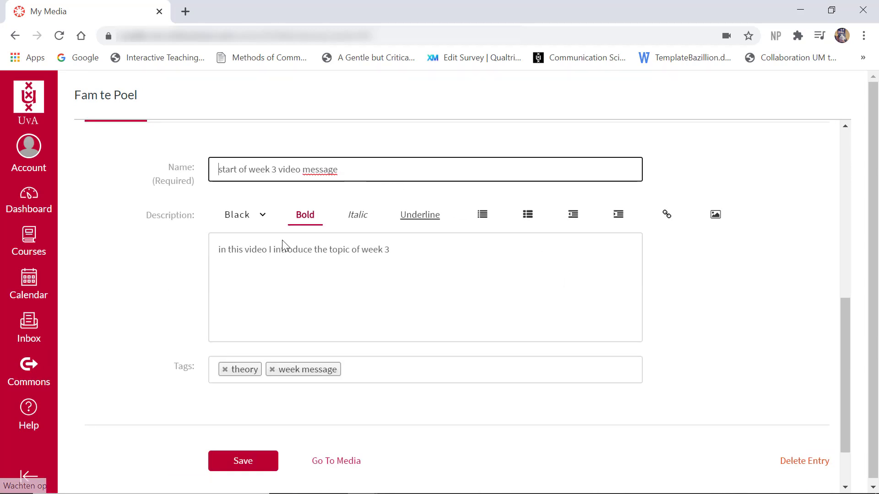
{"action": "scroll", "coordinate": [373, 308], "scroll_direction": "down", "scroll_amount": 2}
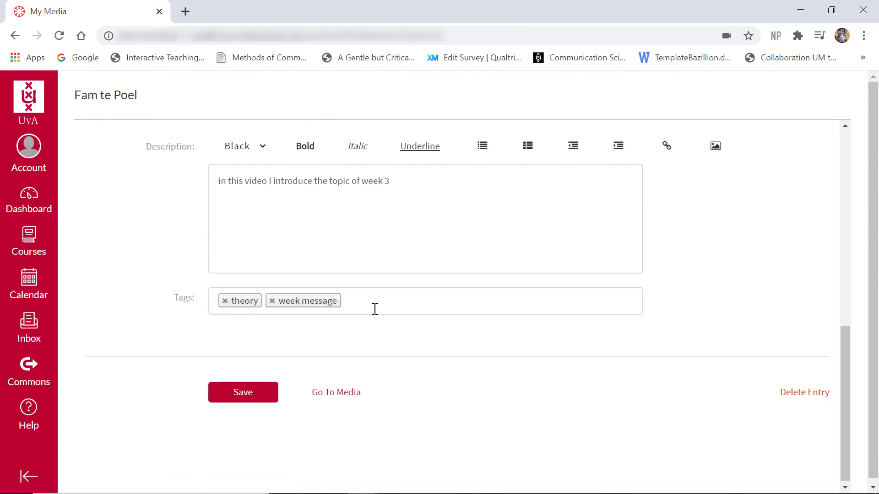
{"action": "scroll", "coordinate": [374, 310], "scroll_direction": "up", "scroll_amount": 6}
{"action": "scroll", "coordinate": [374, 310], "scroll_direction": "down", "scroll_amount": 2}
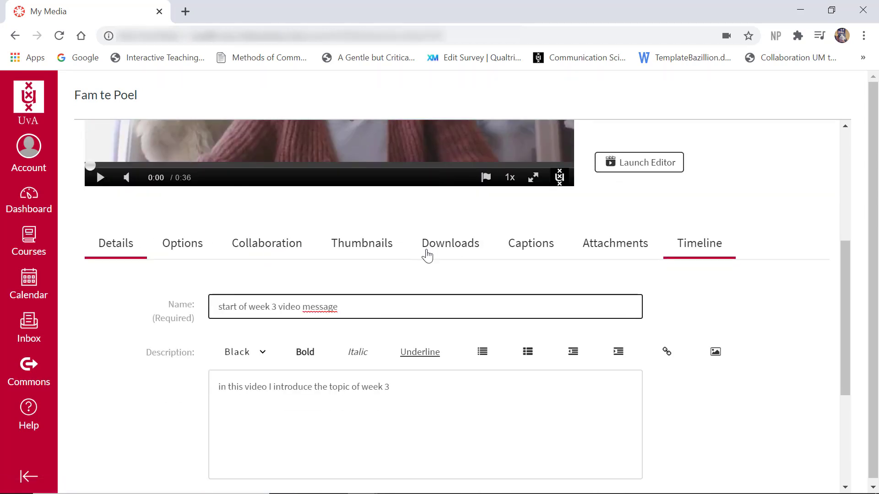
- Examine the recording's comment and clipping options and its media owner and collaborator settings
{"action": "left_click", "coordinate": [183, 251]}
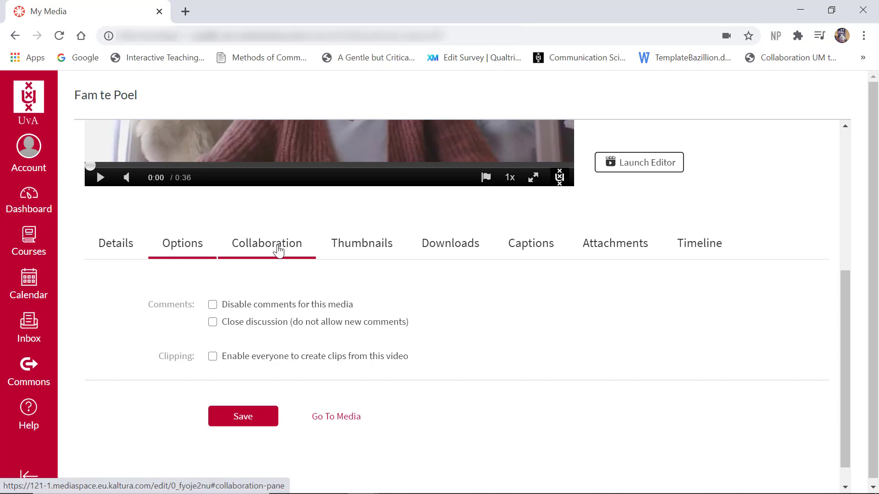
{"action": "left_click", "coordinate": [279, 251]}
{"action": "scroll", "coordinate": [279, 251], "scroll_direction": "down", "scroll_amount": 1}
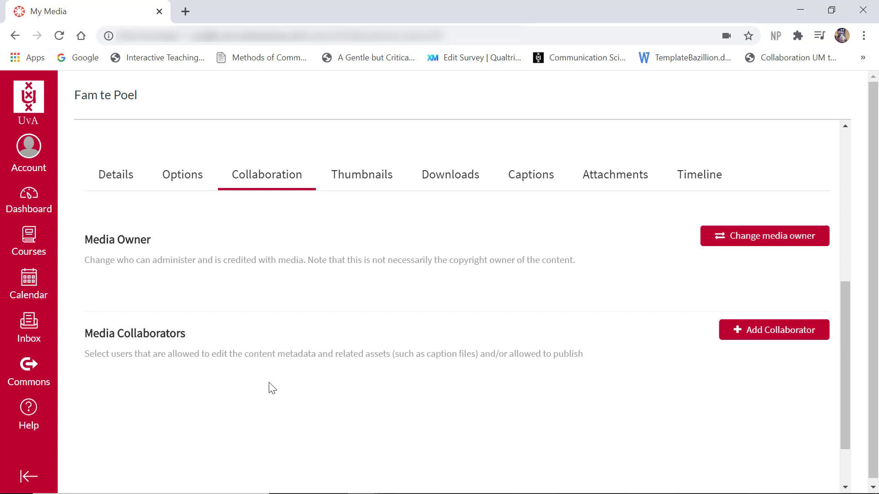
- Auto-generate thumbnails for the recording and set the tenth and last suggestion as its default thumbnail
{"action": "left_click", "coordinate": [375, 185]}
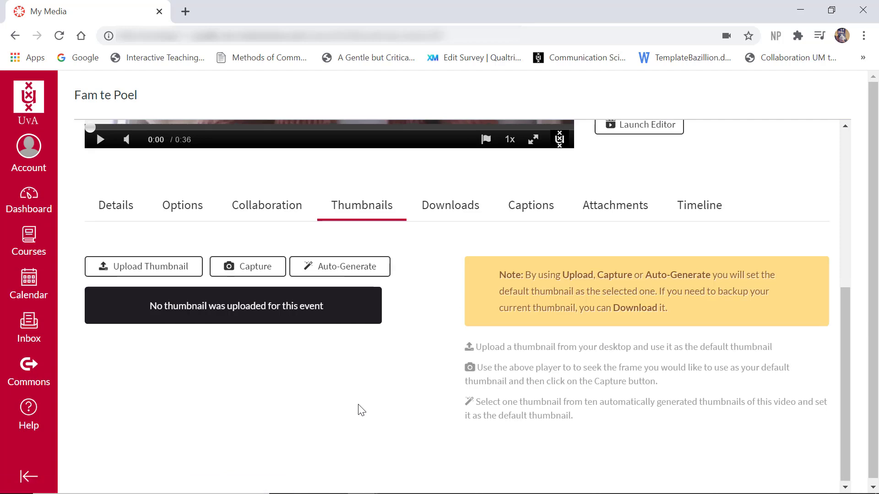
{"action": "scroll", "coordinate": [289, 408], "scroll_direction": "up", "scroll_amount": 5}
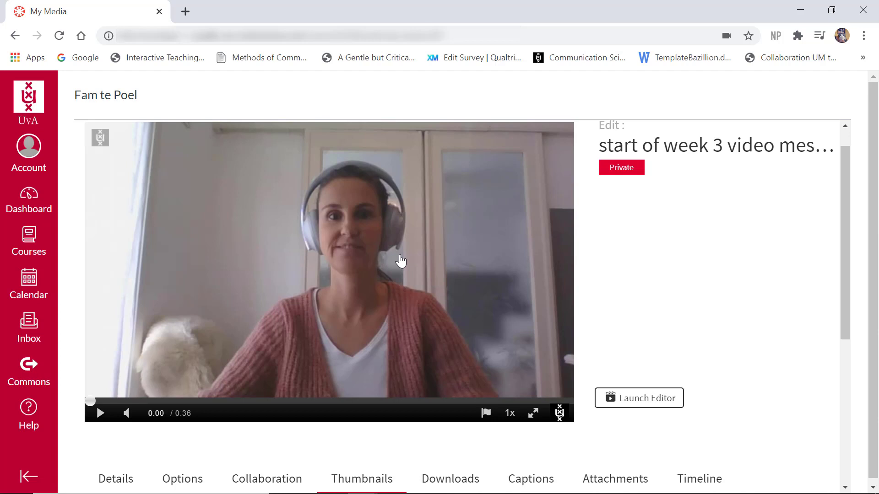
{"action": "scroll", "coordinate": [401, 261], "scroll_direction": "down", "scroll_amount": 1}
{"action": "scroll", "coordinate": [400, 261], "scroll_direction": "down", "scroll_amount": 1}
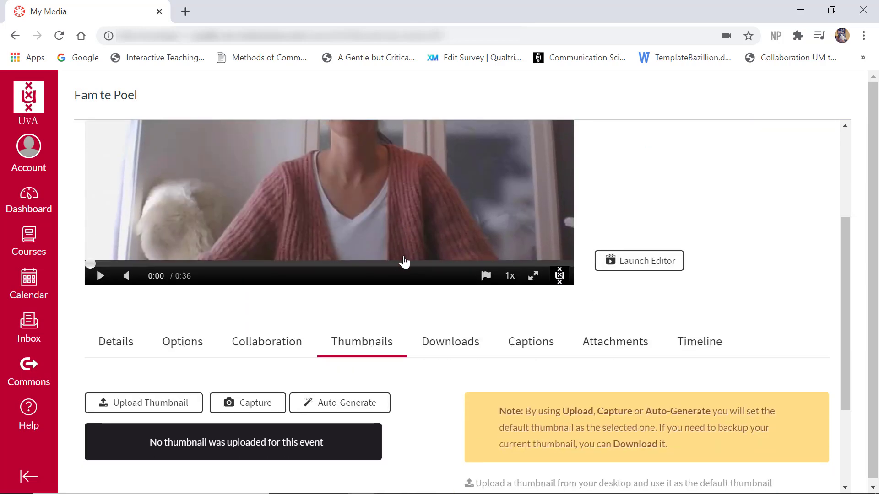
{"action": "left_click", "coordinate": [372, 407]}
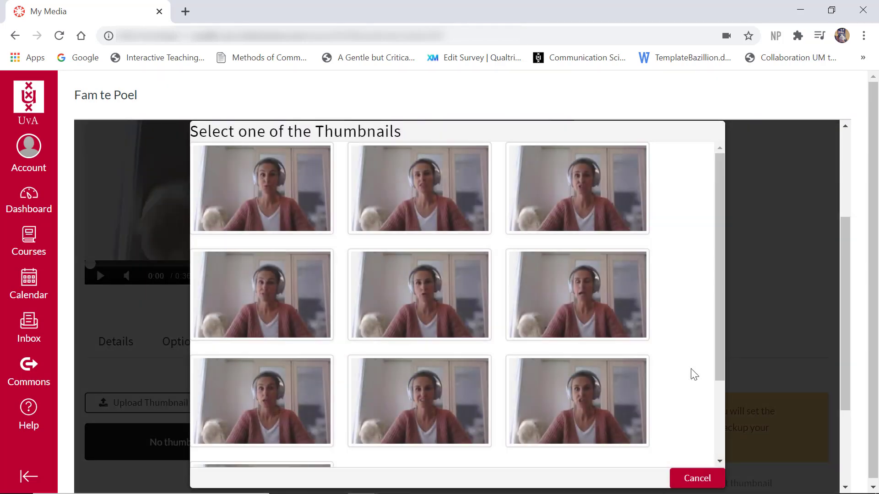
{"action": "scroll", "coordinate": [559, 333], "scroll_direction": "down", "scroll_amount": 2}
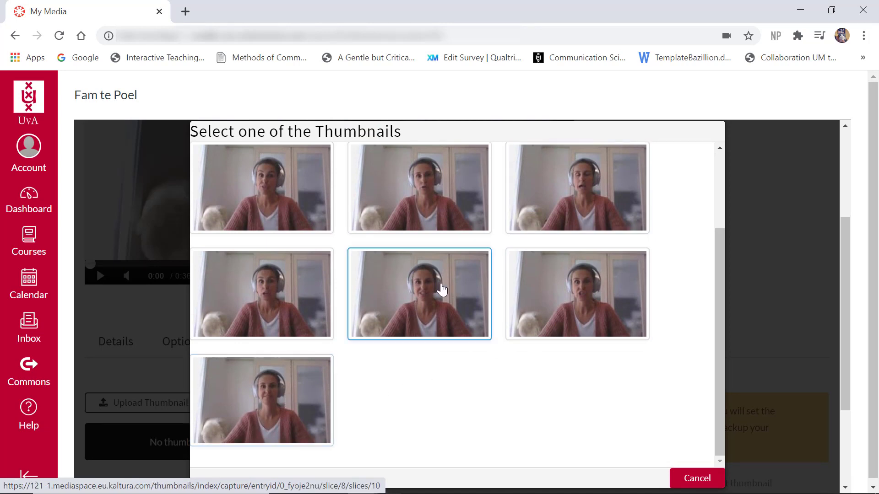
{"action": "left_click", "coordinate": [275, 393]}
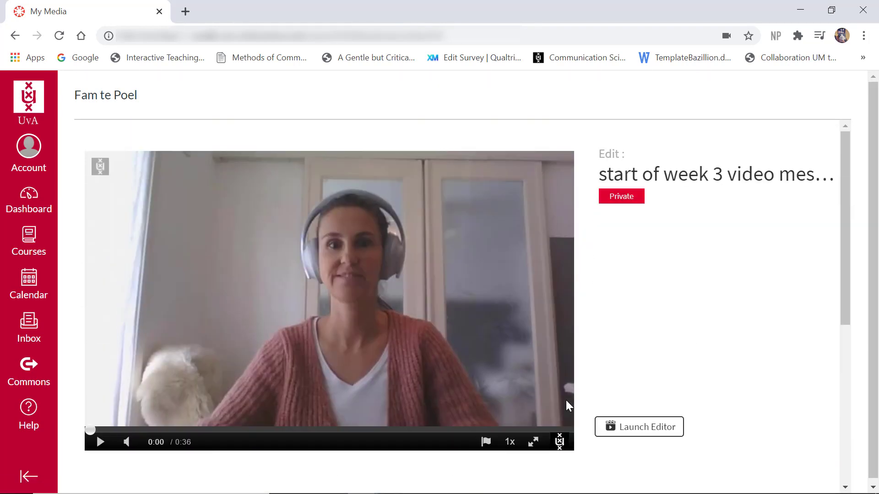
{"action": "scroll", "coordinate": [566, 408], "scroll_direction": "down", "scroll_amount": 5}
{"action": "scroll", "coordinate": [452, 416], "scroll_direction": "down", "scroll_amount": 1}
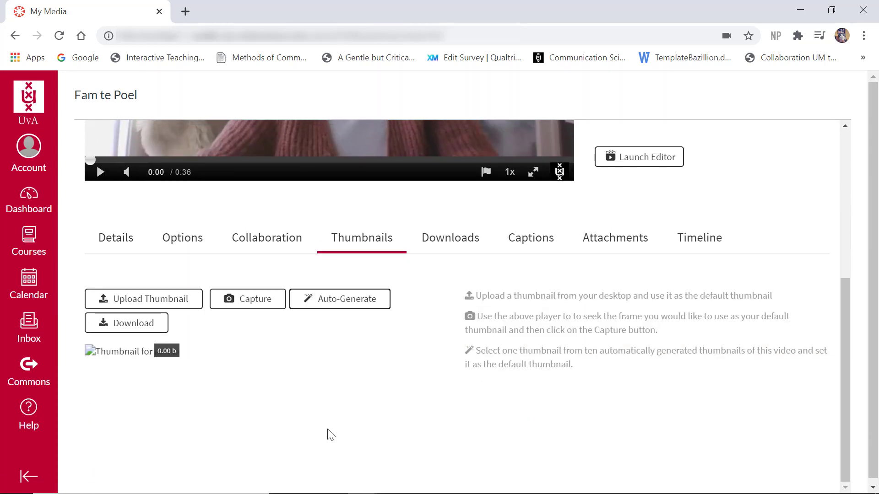
- Enable Source as an available download format for the recording and disable it again
{"action": "left_click", "coordinate": [471, 240]}
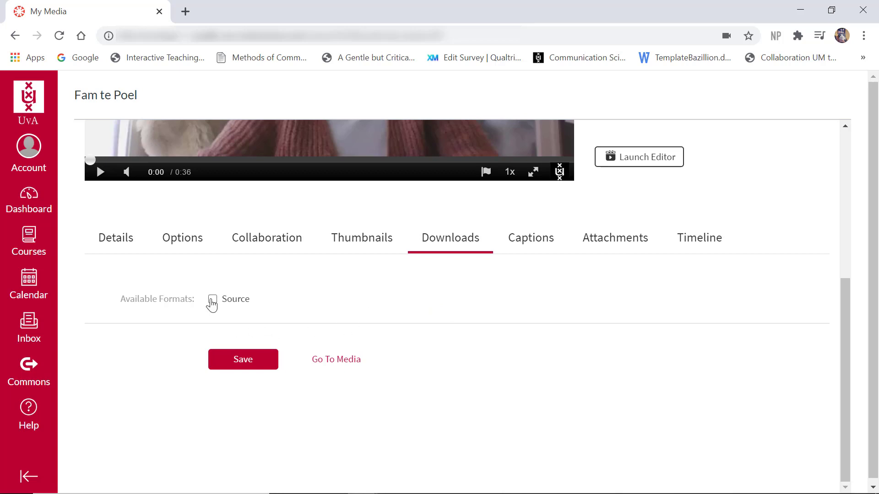
{"action": "left_click", "coordinate": [212, 300]}
{"action": "left_click", "coordinate": [212, 300]}
- Examine the recording's captions, attachments and timeline settings
{"action": "scroll", "coordinate": [441, 314], "scroll_direction": "up", "scroll_amount": 5}
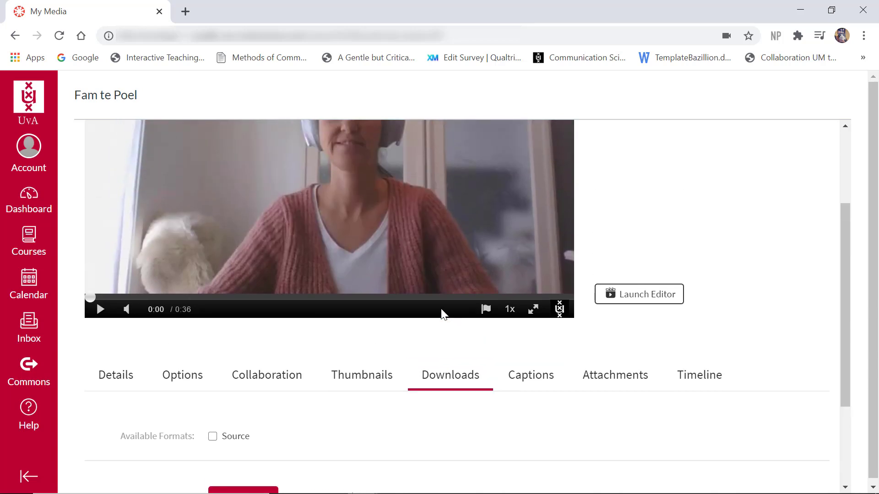
{"action": "scroll", "coordinate": [442, 314], "scroll_direction": "down", "scroll_amount": 3}
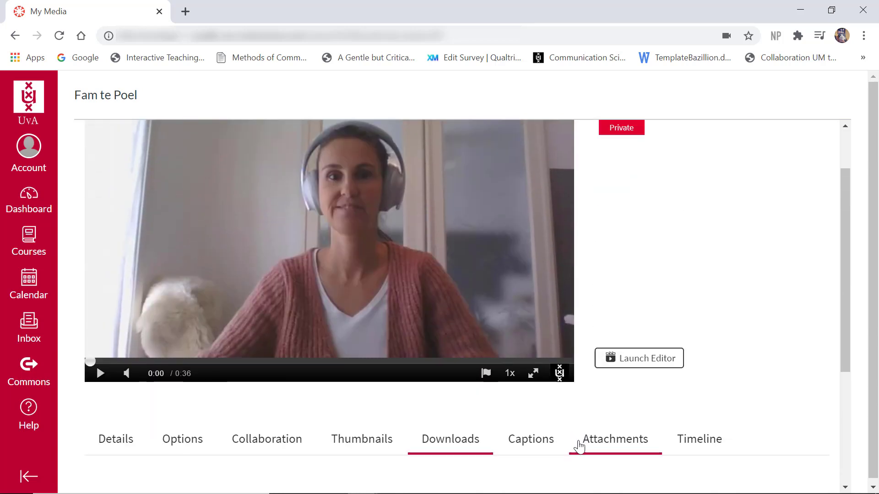
{"action": "left_click", "coordinate": [544, 444]}
{"action": "scroll", "coordinate": [545, 443], "scroll_direction": "down", "scroll_amount": 3}
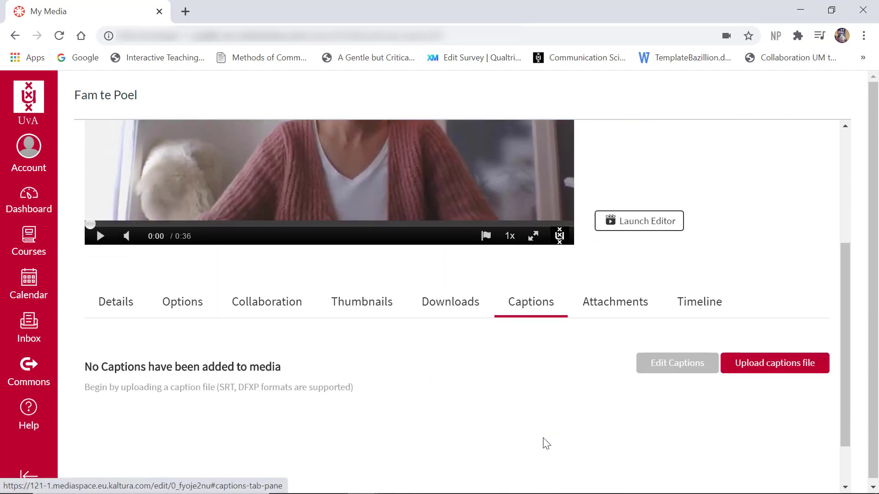
{"action": "scroll", "coordinate": [545, 443], "scroll_direction": "up", "scroll_amount": 3}
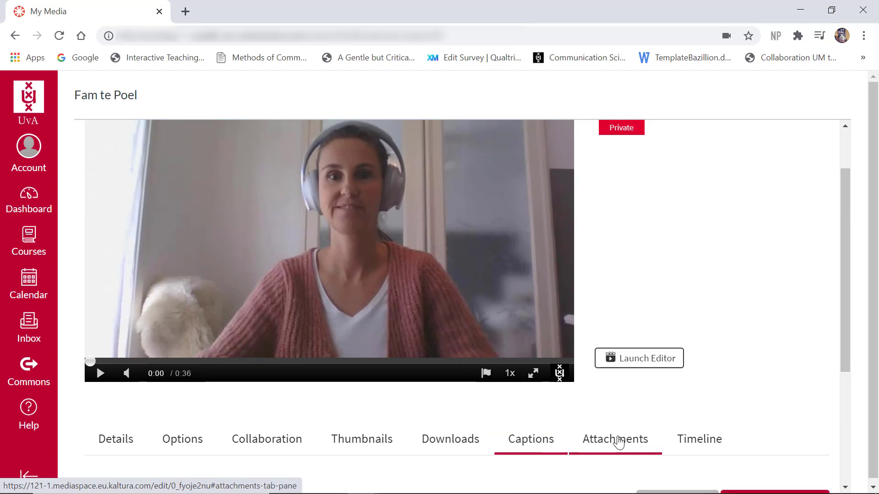
{"action": "left_click", "coordinate": [619, 442]}
{"action": "scroll", "coordinate": [619, 442], "scroll_direction": "down", "scroll_amount": 3}
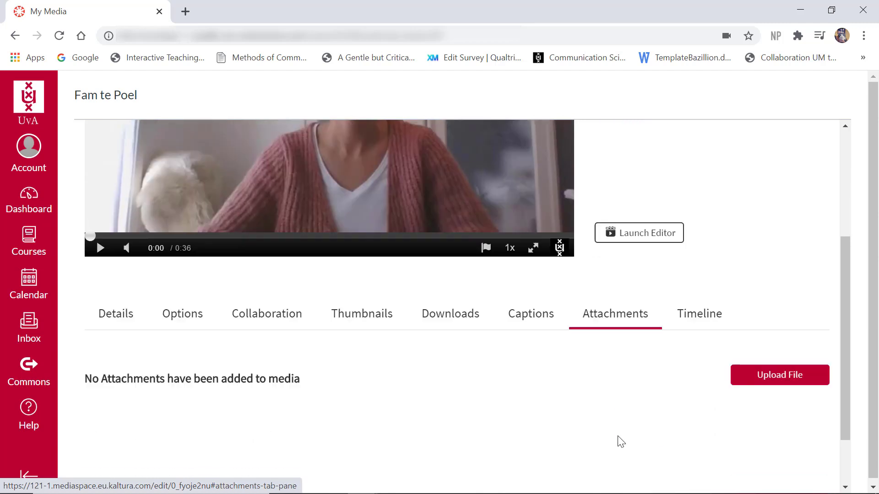
{"action": "scroll", "coordinate": [618, 441], "scroll_direction": "up", "scroll_amount": 3}
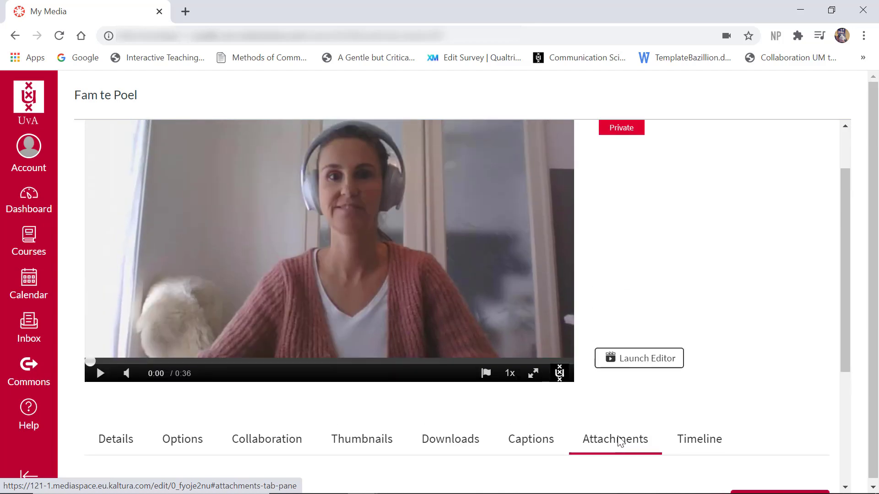
{"action": "left_click", "coordinate": [696, 440]}
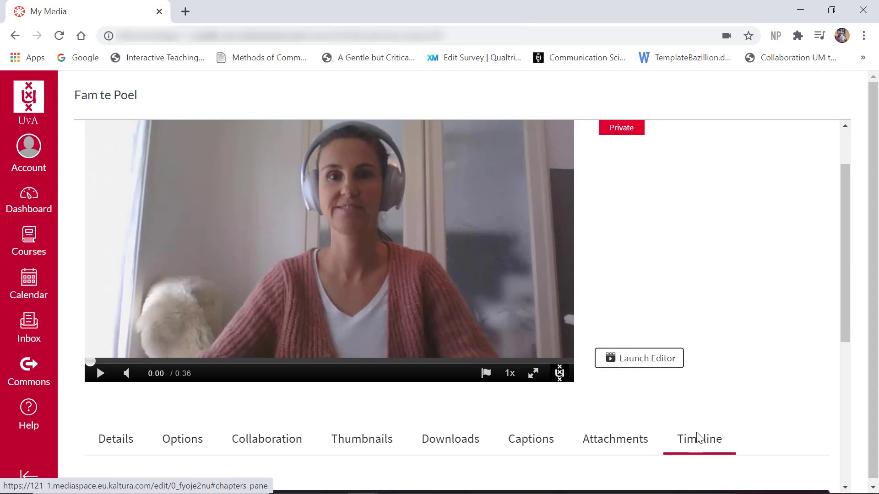
{"action": "scroll", "coordinate": [313, 305], "scroll_direction": "down", "scroll_amount": 5}
{"action": "scroll", "coordinate": [736, 229], "scroll_direction": "up", "scroll_amount": 5}
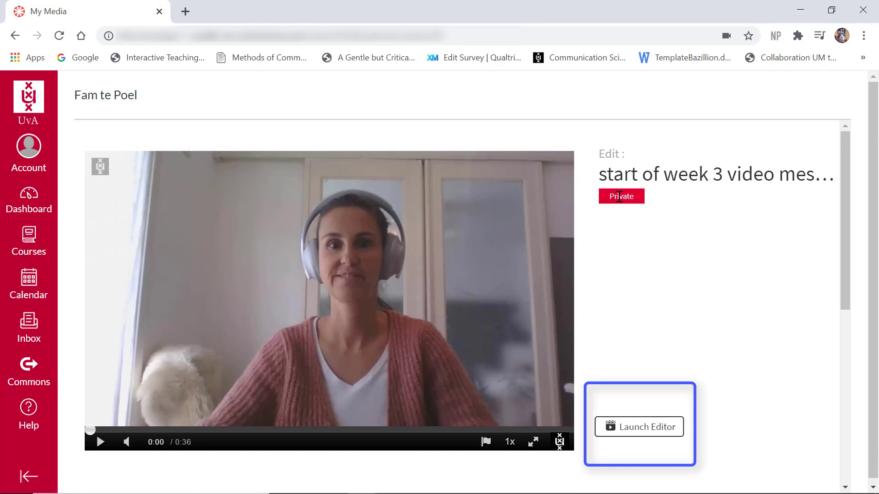
- Open the recording in the Video Editor and examine its preview and timeline trimming tools
{"action": "left_click", "coordinate": [643, 430]}
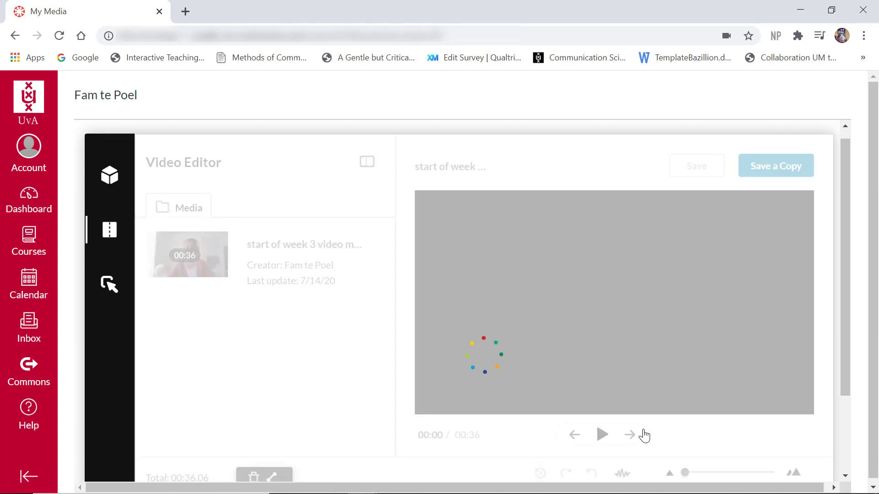
{"action": "scroll", "coordinate": [646, 435], "scroll_direction": "down", "scroll_amount": 1}
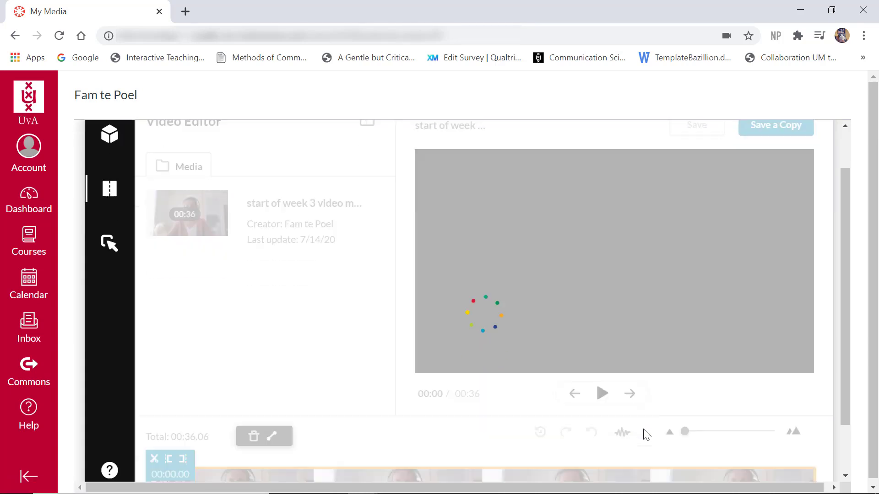
{"action": "scroll", "coordinate": [644, 432], "scroll_direction": "down", "scroll_amount": 1}
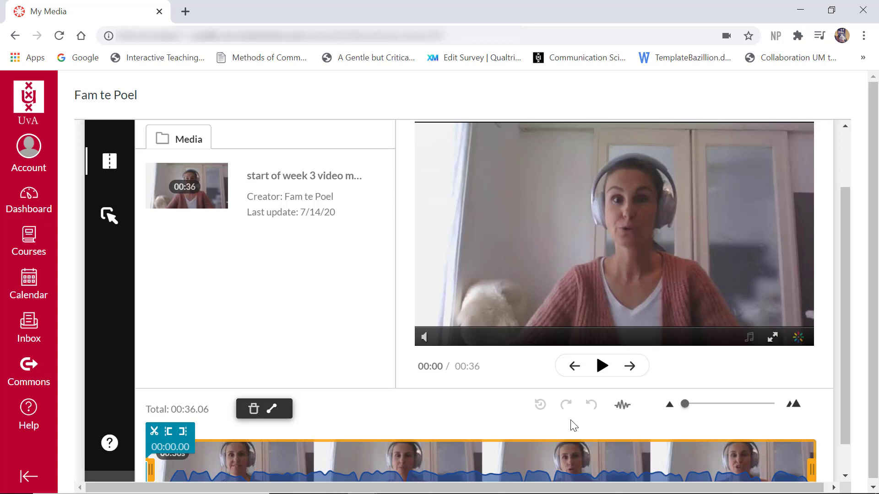
{"action": "scroll", "coordinate": [747, 415], "scroll_direction": "up", "scroll_amount": 2}
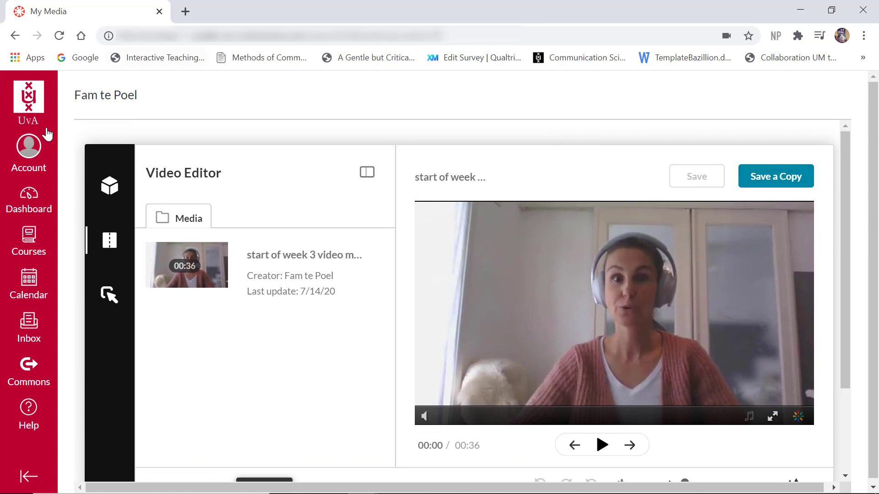
- Return to My Media, set "start of week 3 video message" to Published in the Kaltura Demo gallery and save
{"action": "left_click", "coordinate": [34, 164]}
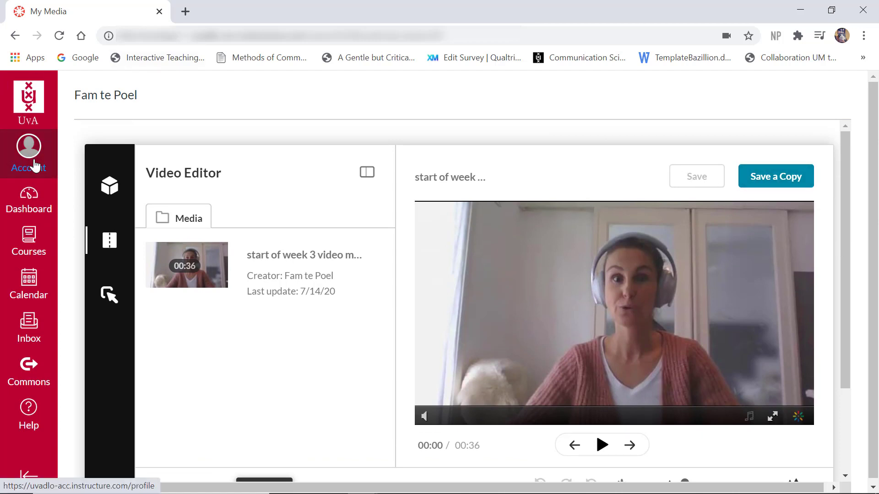
{"action": "left_click", "coordinate": [116, 381]}
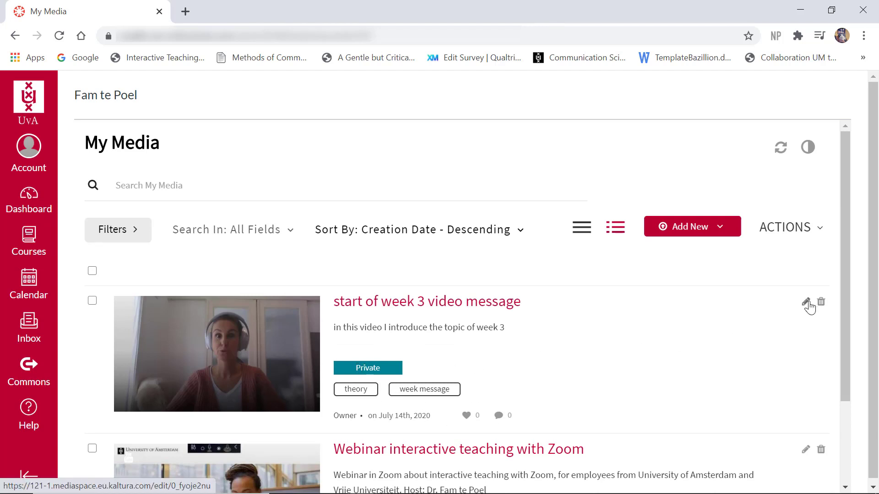
{"action": "left_click", "coordinate": [92, 301]}
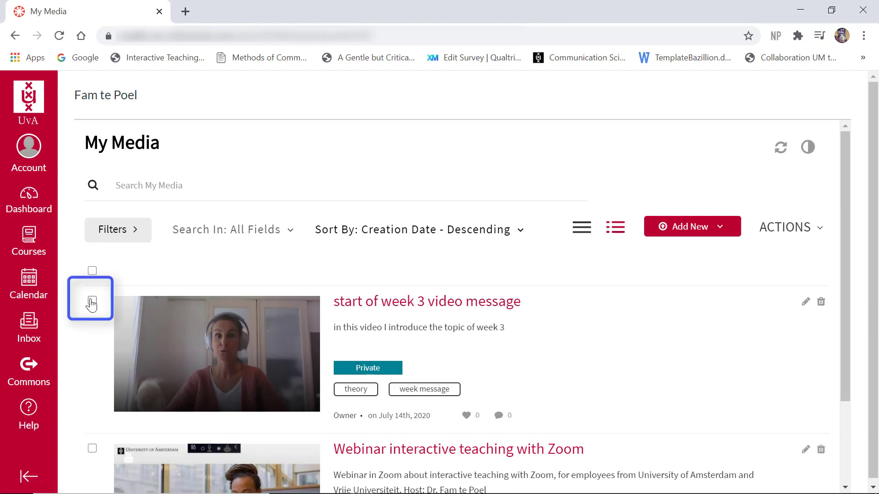
{"action": "left_click", "coordinate": [819, 227]}
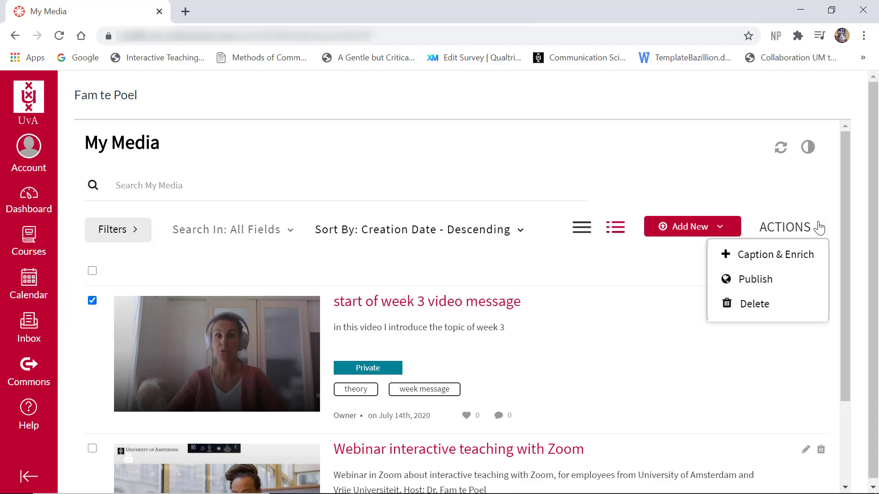
{"action": "left_click", "coordinate": [751, 280]}
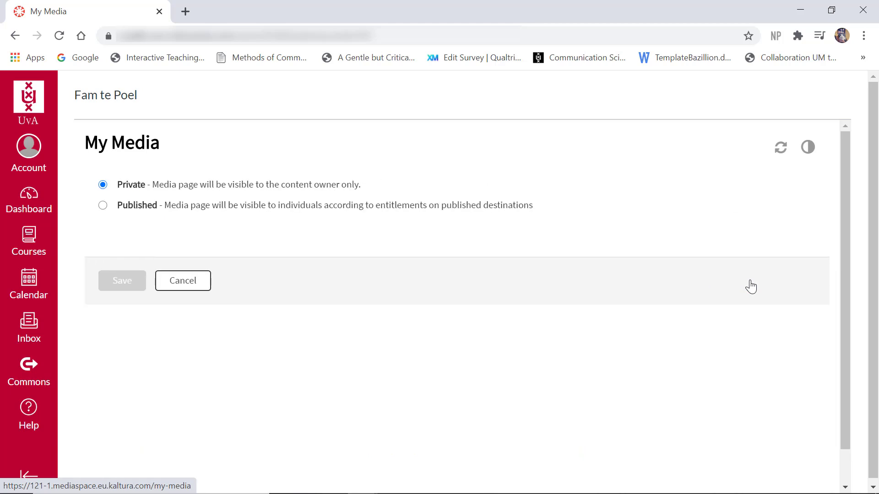
{"action": "left_click", "coordinate": [155, 208]}
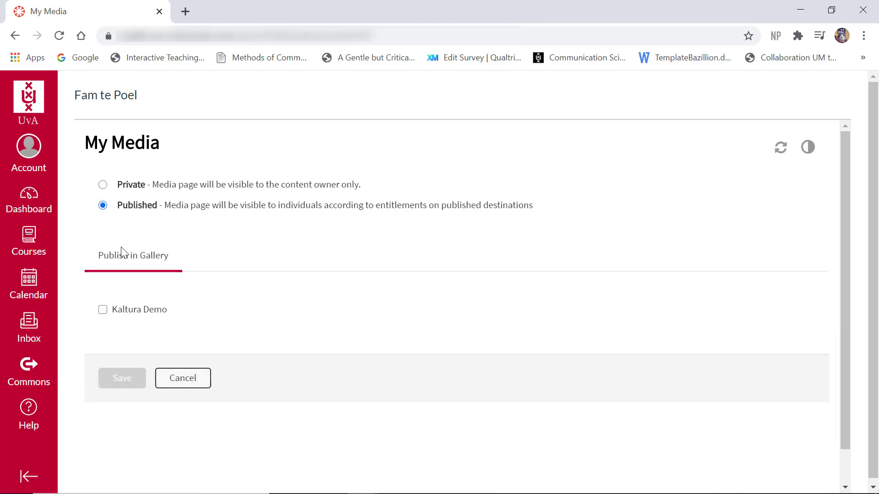
{"action": "left_click", "coordinate": [134, 314]}
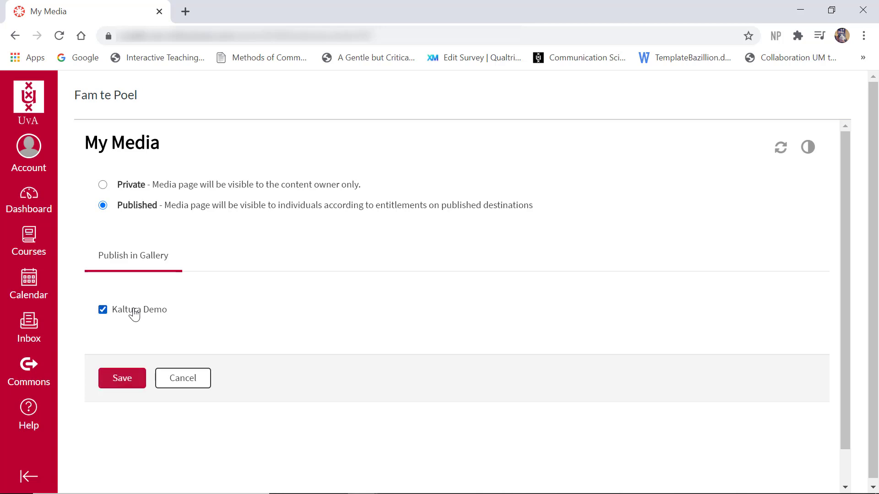
{"action": "left_click", "coordinate": [126, 386]}
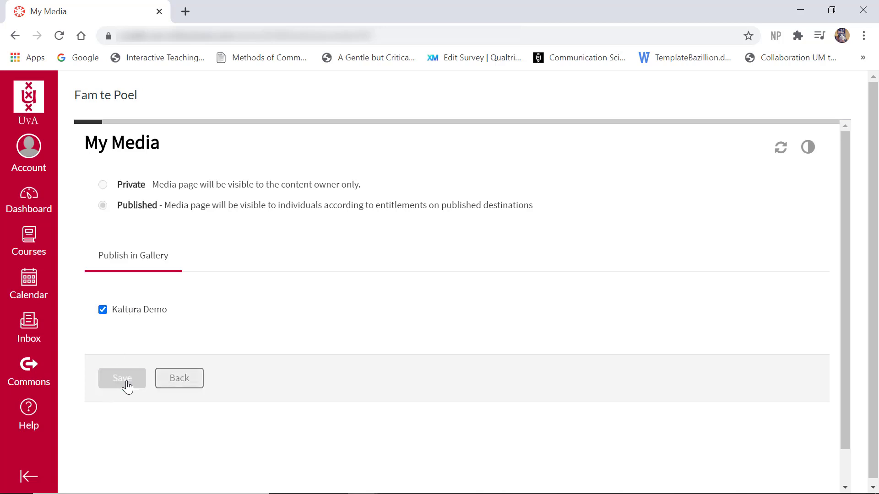